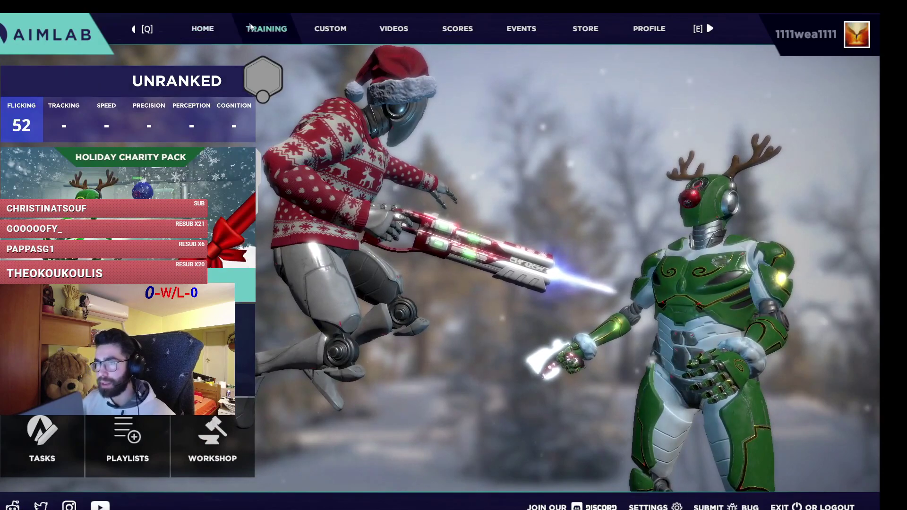
# Open Gridshot from Training, equip the fl0mGlock 9mm pistol, and launch the task
pyautogui.click(266, 28)
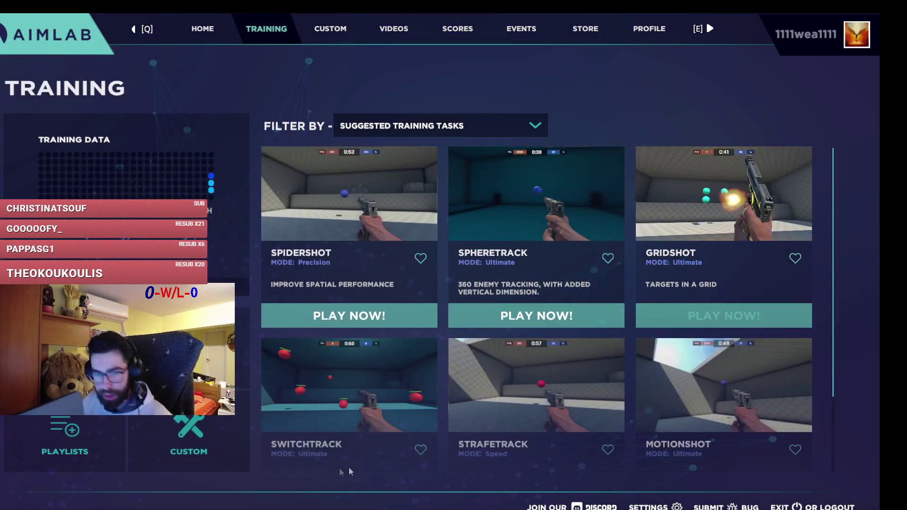
pyautogui.press('Return')
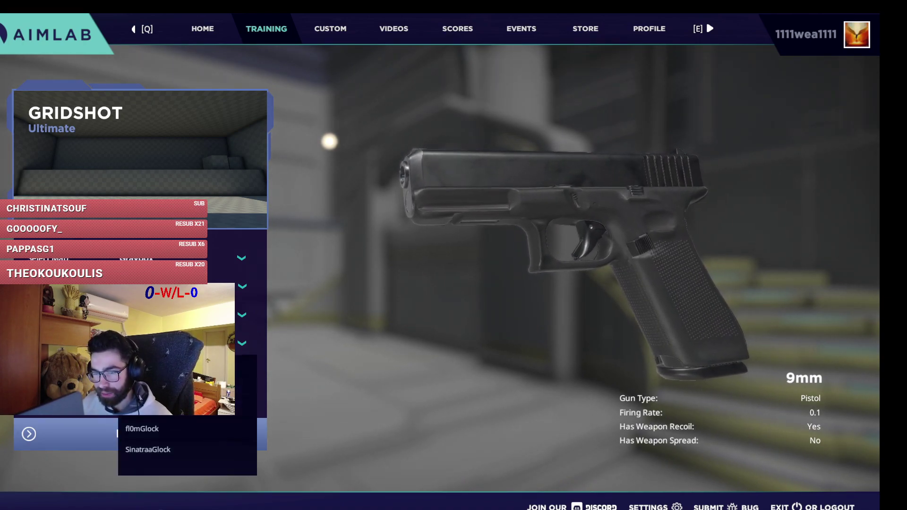
pyautogui.click(142, 429)
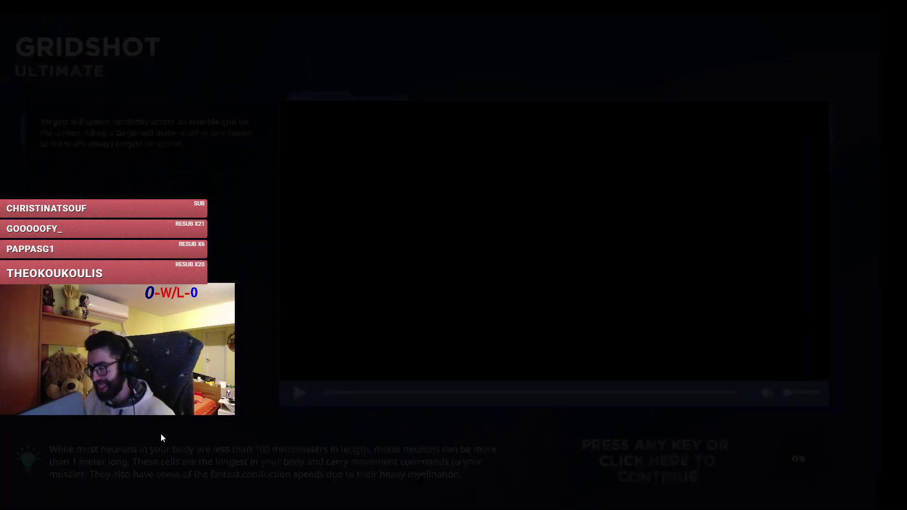